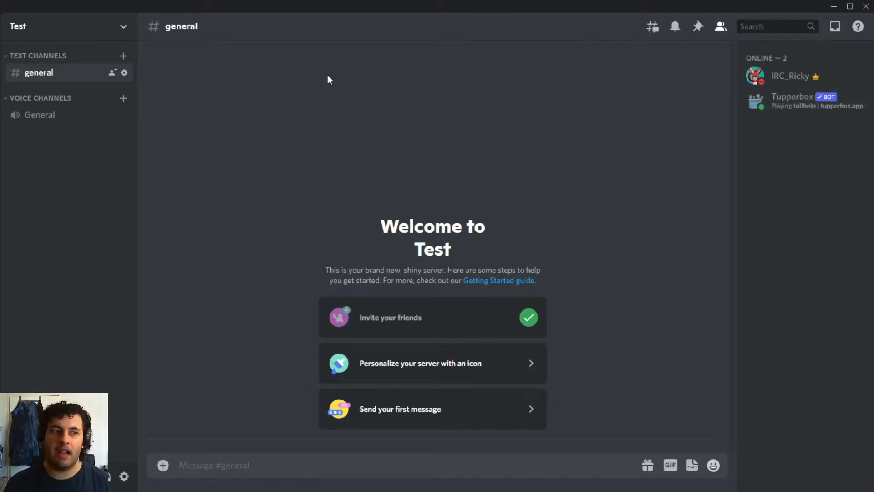
- Review the Tupperbox role's permissions in the Test server's settings, including Manage Webhooks, and return to the general channel
left_click(34, 33)
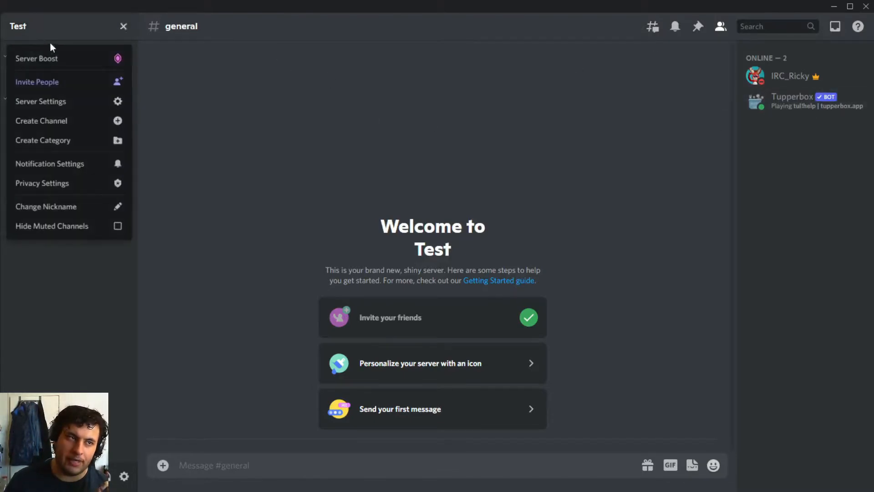
left_click(69, 109)
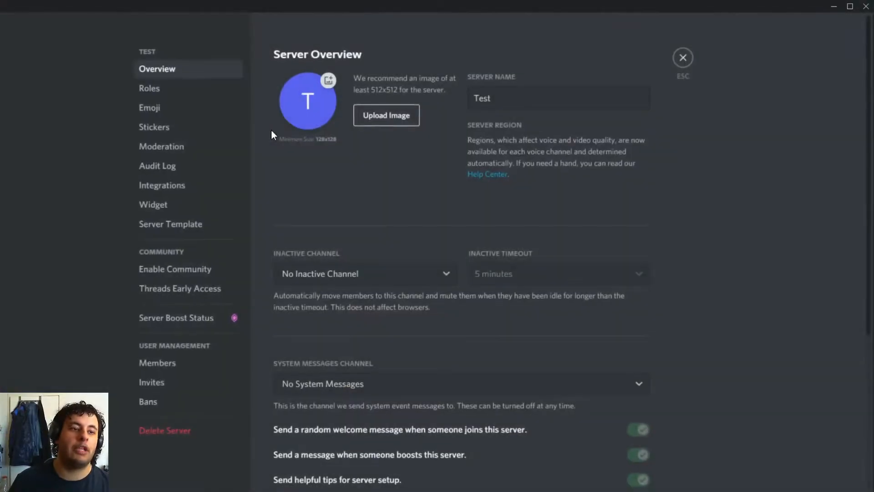
left_click(171, 95)
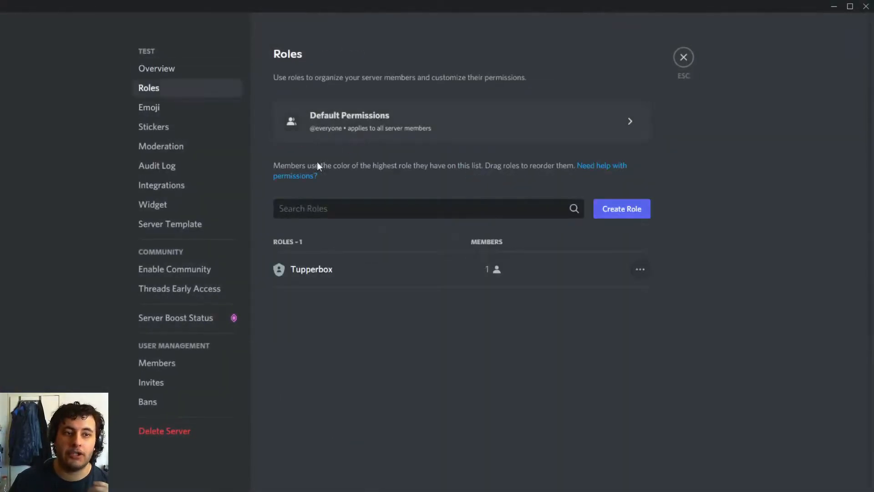
left_click(369, 282)
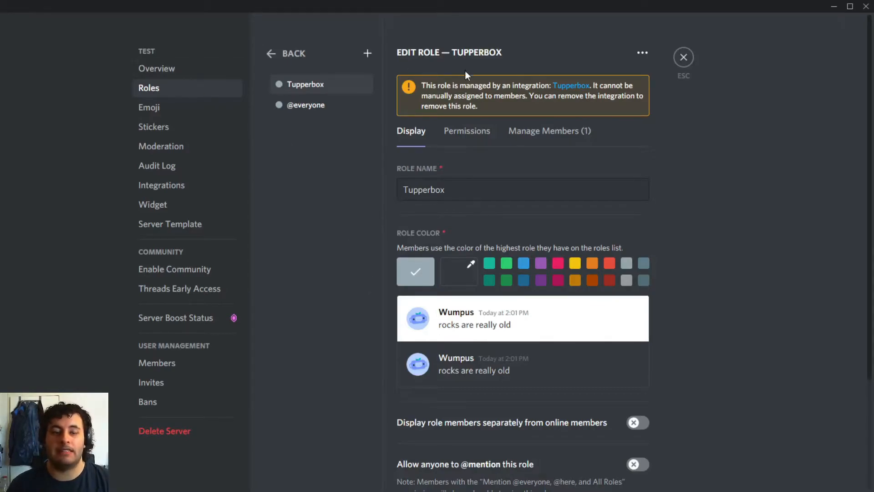
left_click(455, 132)
scroll(563, 392, "down", 1)
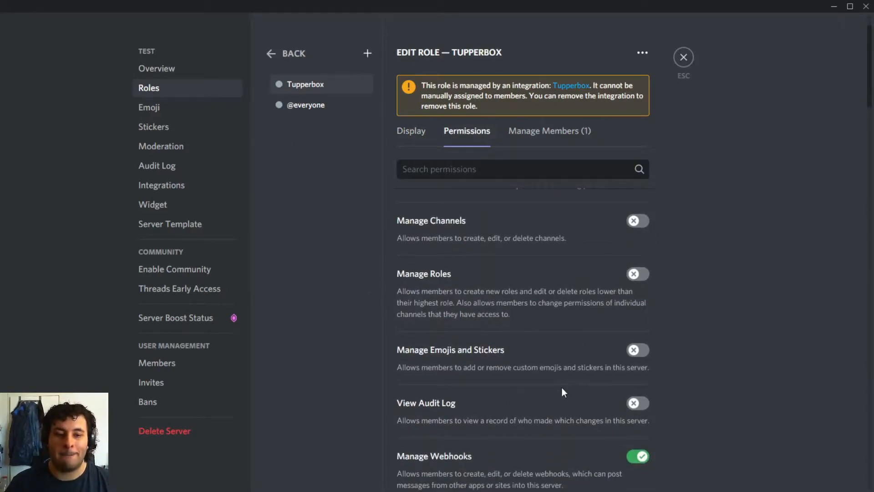
scroll(601, 382, "down", 3)
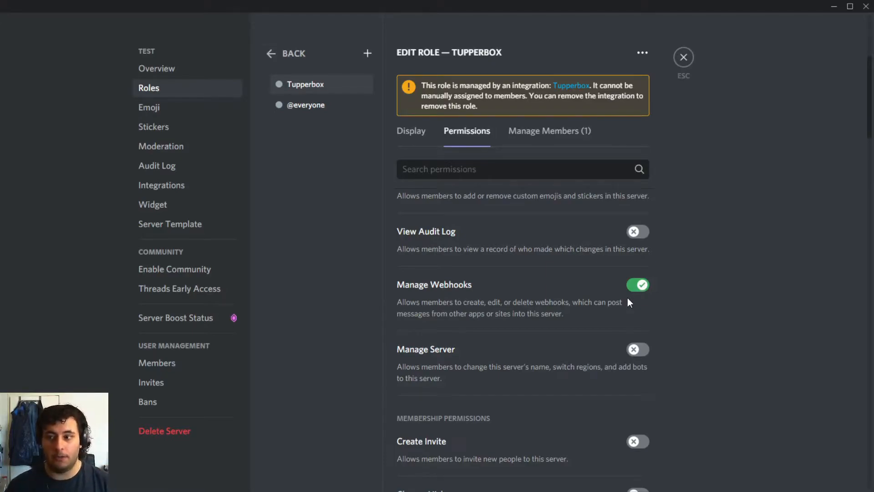
left_click(688, 56)
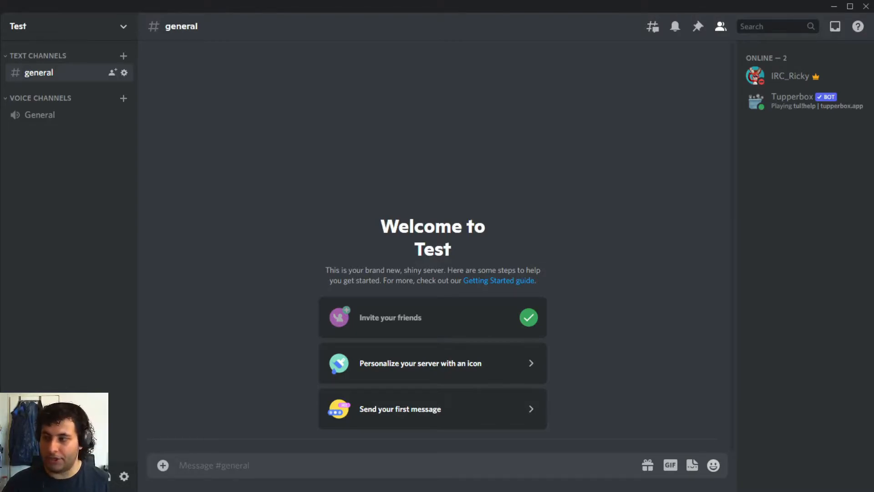
- Compose the message tul!register "Larry Bunty Jr." larry.text in the general channel
type("tul!register \"Larry Bunty Jr.\" larry.text")
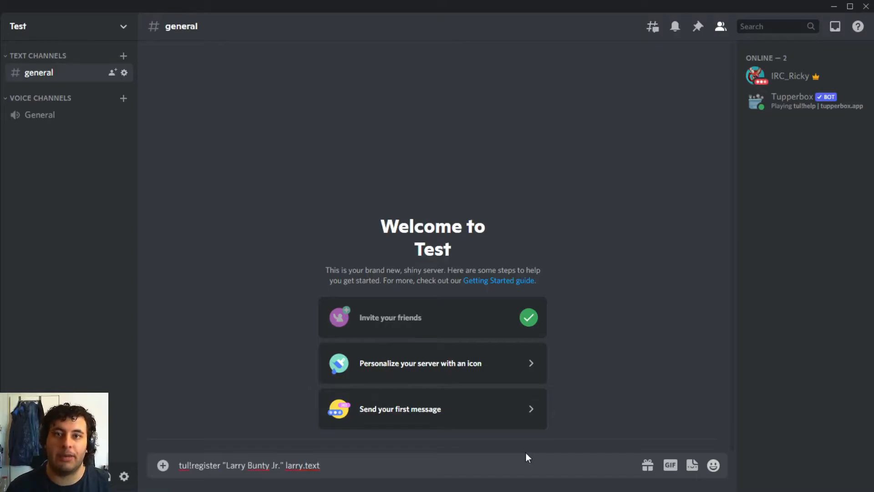
left_click_drag(179, 464, 230, 465)
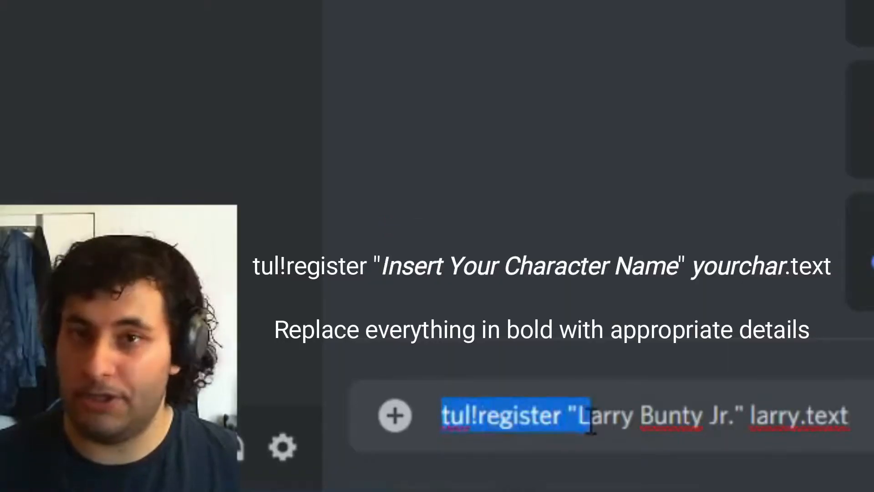
left_click_drag(590, 428, 586, 449)
left_click(539, 415)
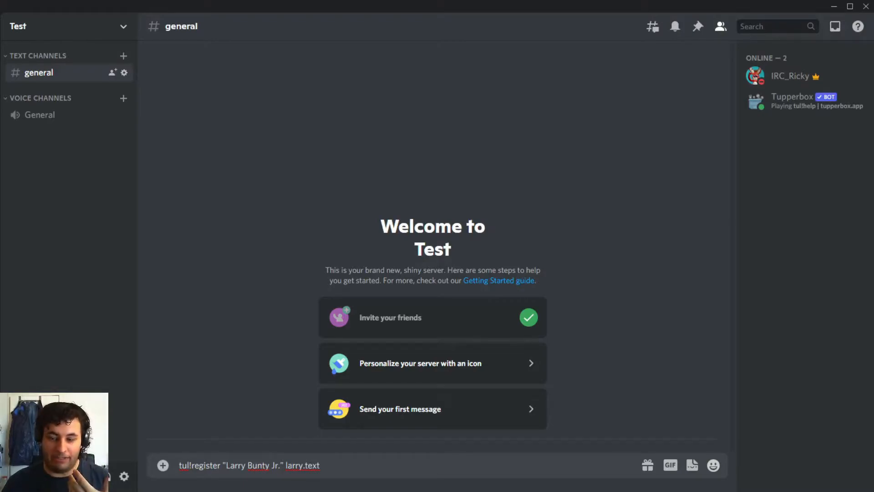
- Attach guru_larry.png to the registration command as the character's avatar and upload it to the general channel
left_click_drag(873, 246, 543, 281)
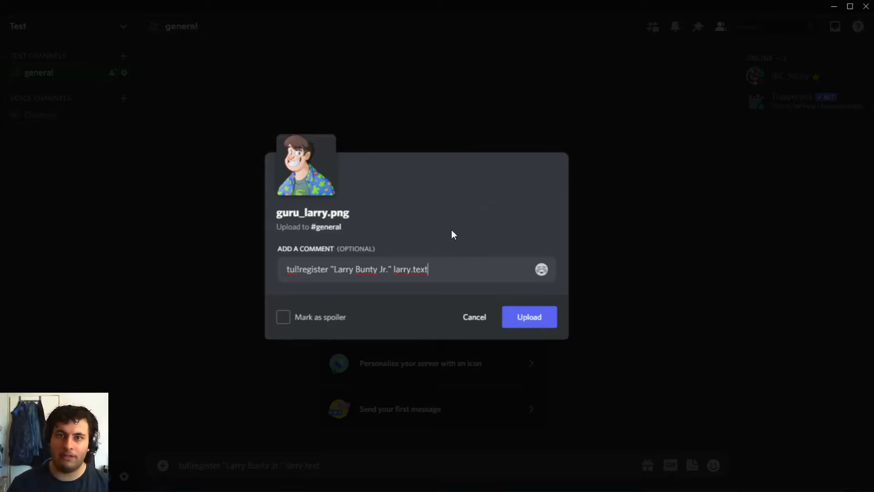
left_click_drag(287, 269, 451, 267)
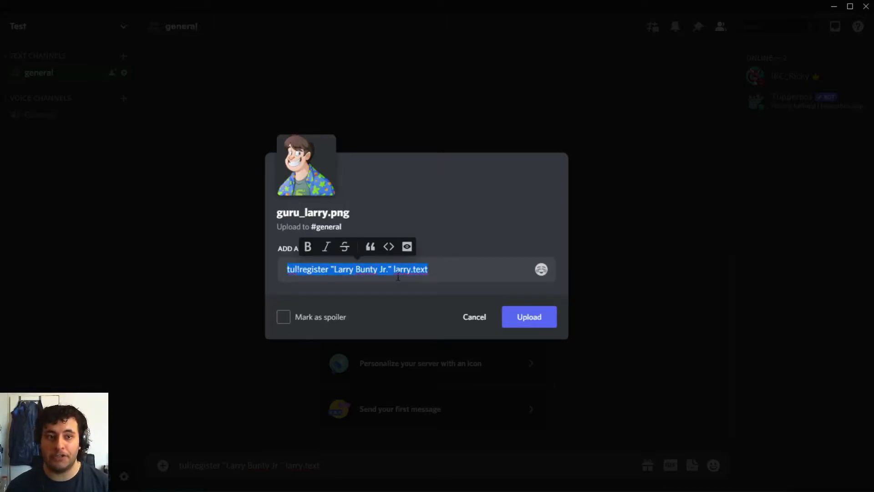
left_click_drag(334, 269, 389, 273)
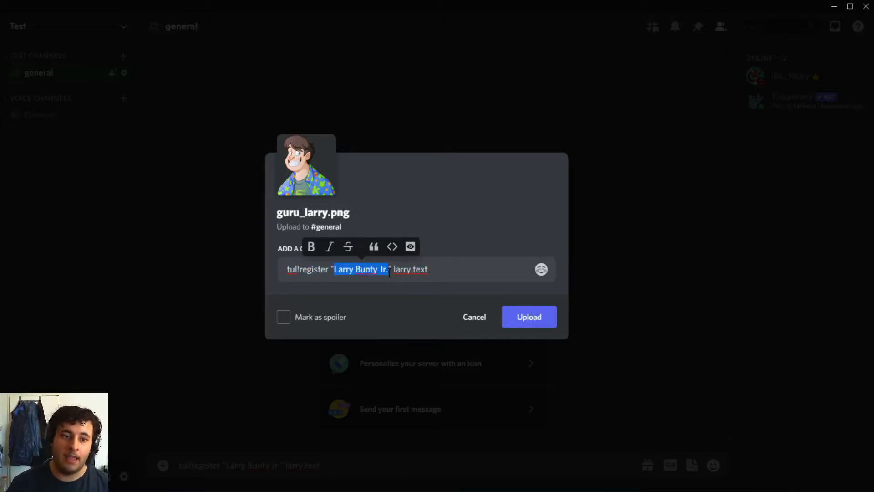
left_click_drag(393, 269, 410, 269)
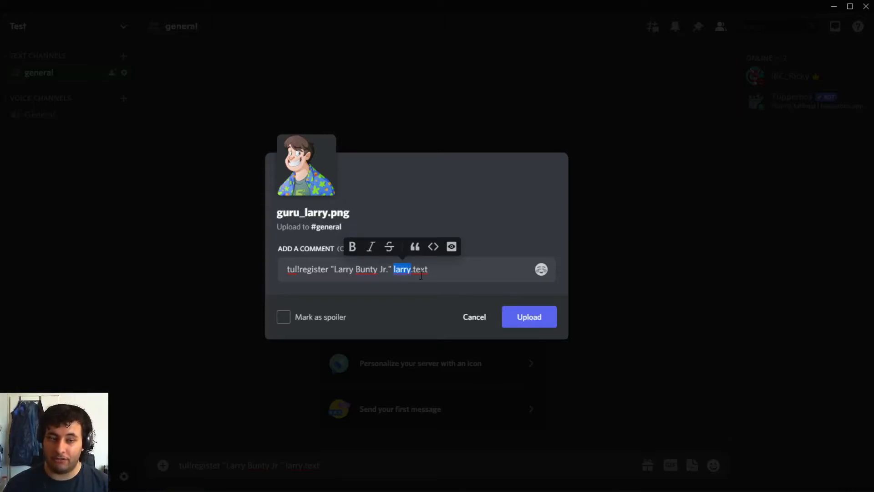
left_click(339, 269)
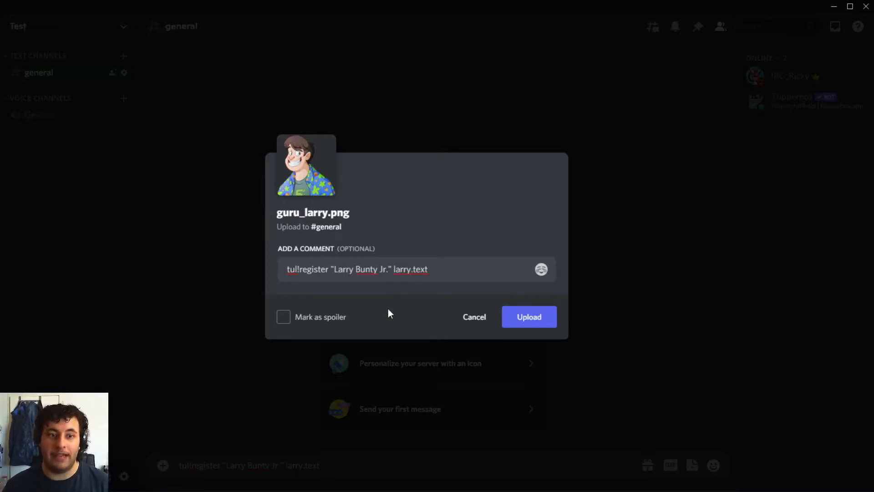
key("Return")
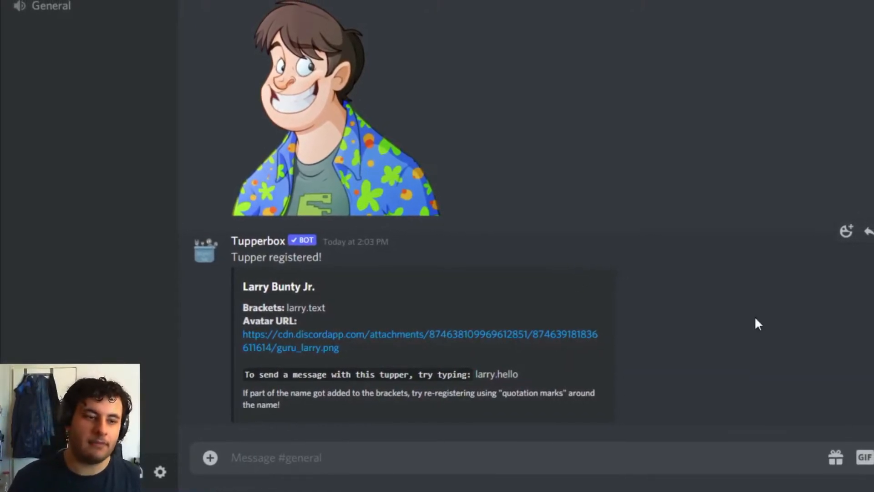
- Send the message larry.Hello You! in the general channel to speak as the newly registered character
left_click(574, 445)
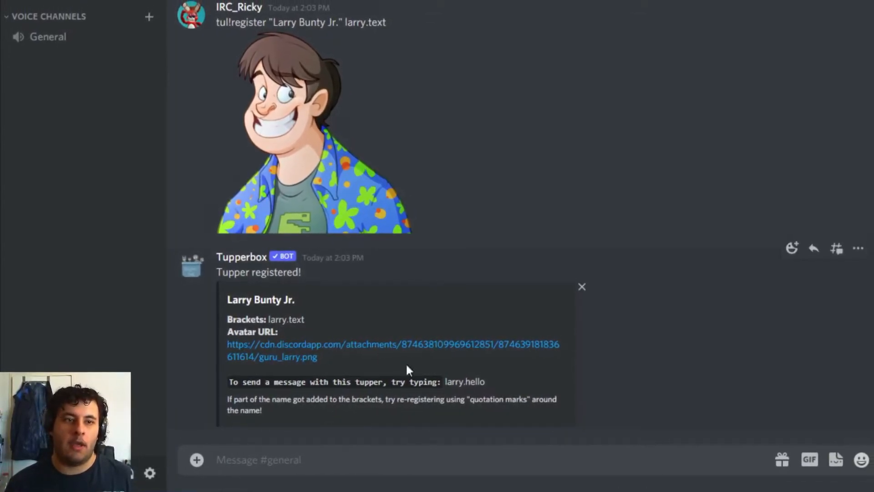
left_click_drag(346, 20, 427, 20)
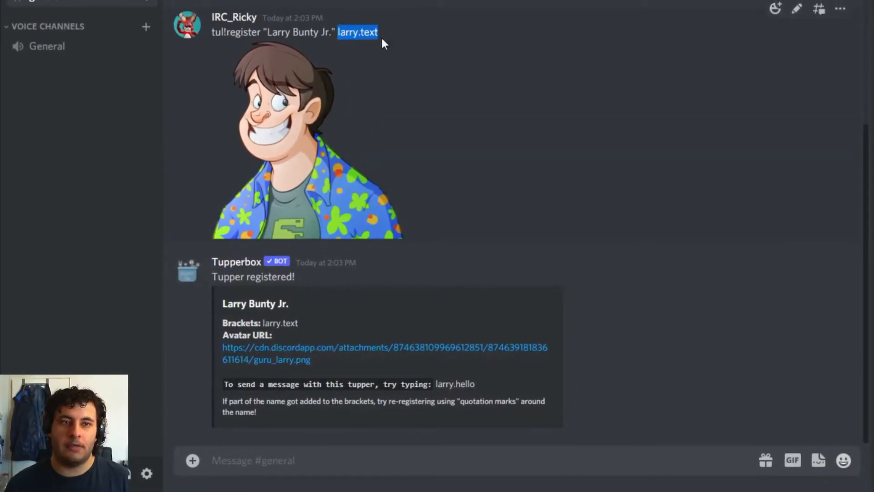
left_click(365, 41)
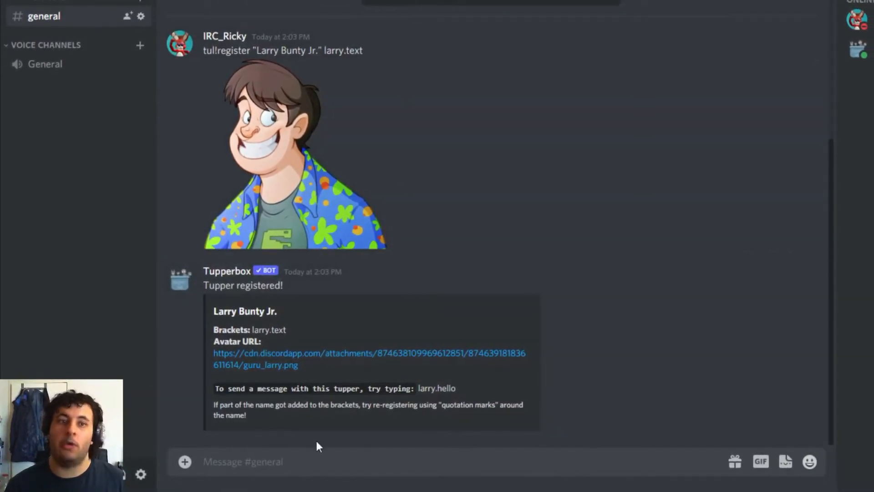
left_click(304, 468)
type("larry.")
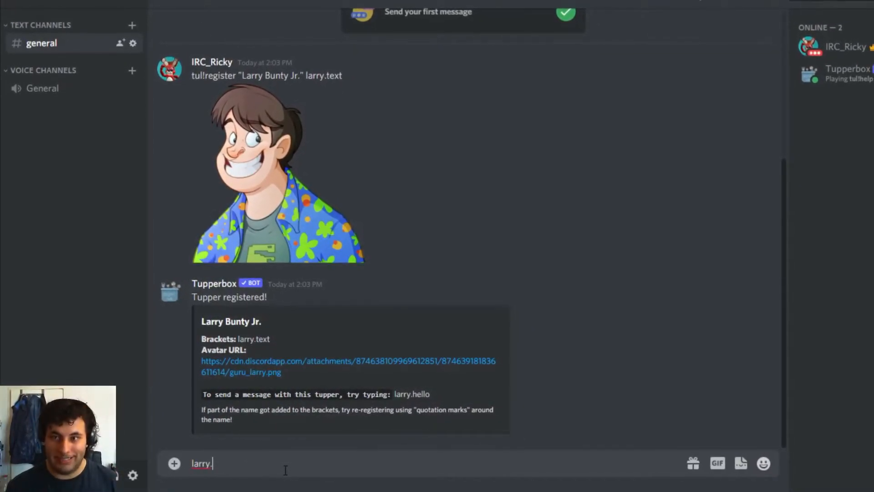
type("Hello You!")
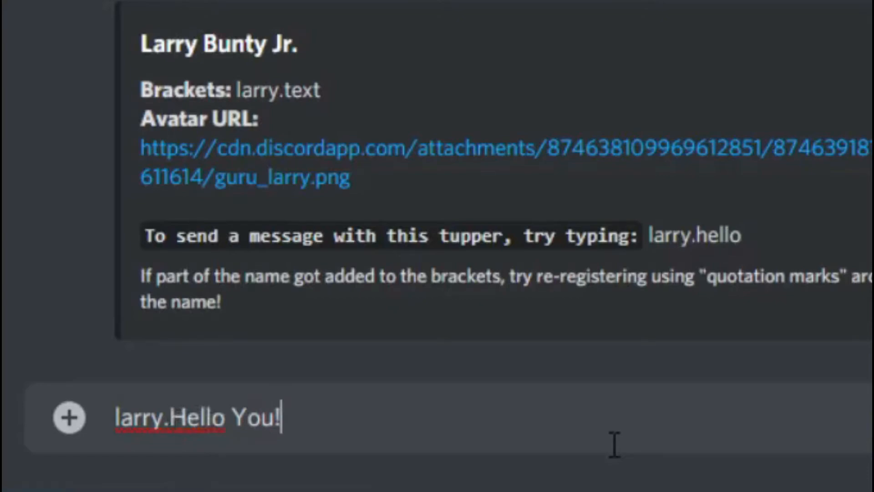
key("Return")
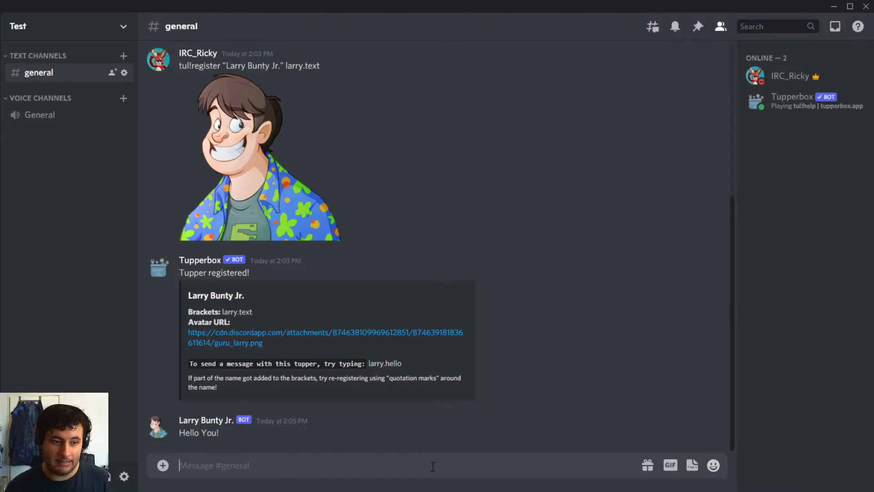
- Send the command tul!list to request the list of registered tuppers
type("tul")
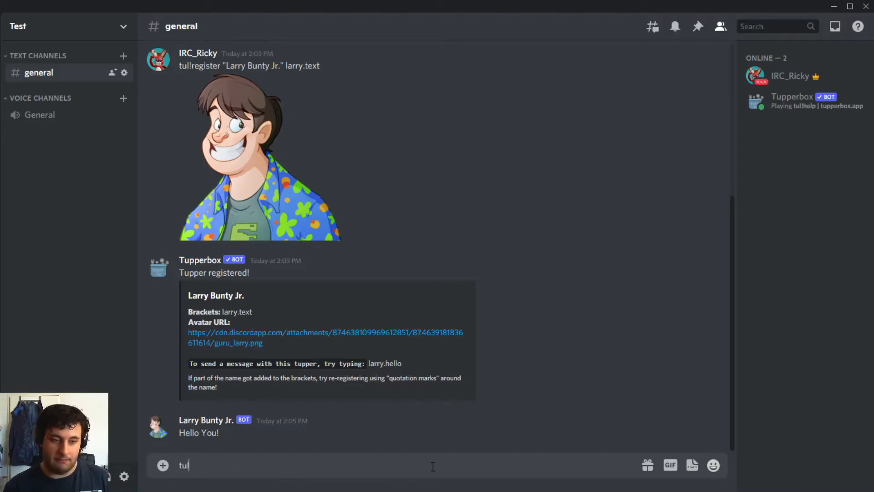
type("!lis")
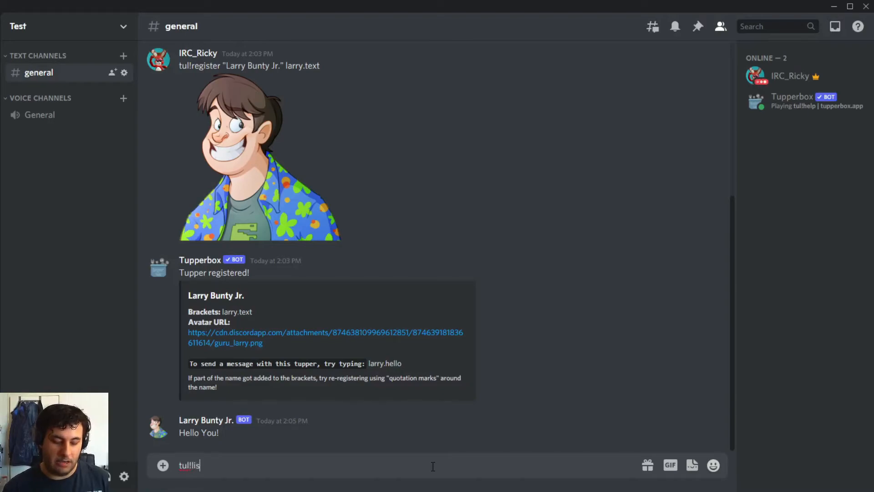
type("t")
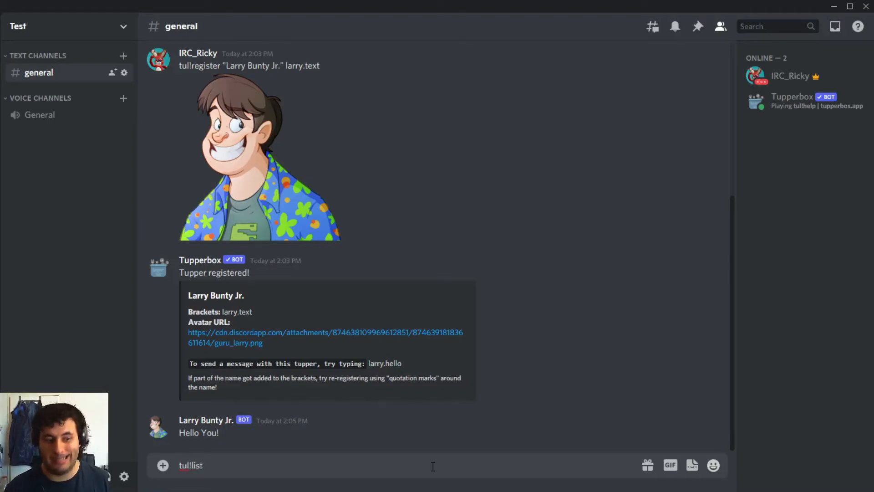
key("Return")
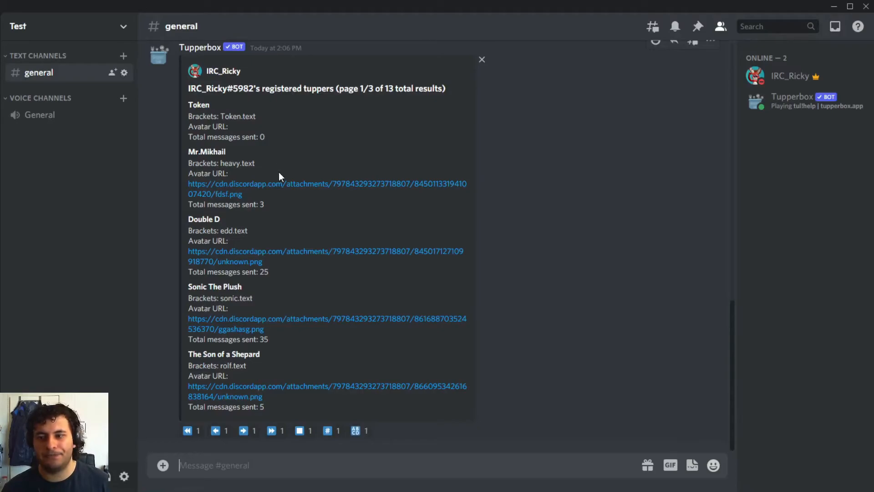
- Page forward and back through the registered tuppers list and examine the brackets of the Mr.Mikhail entry
left_click(245, 433)
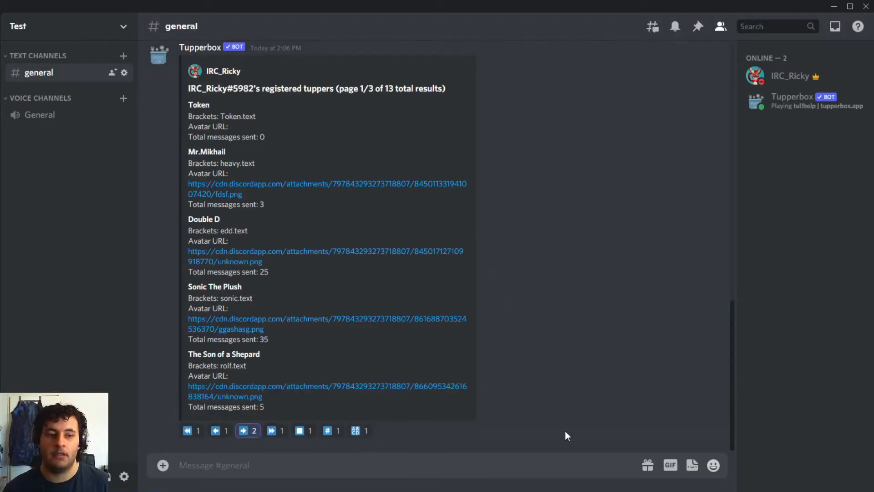
left_click(253, 433)
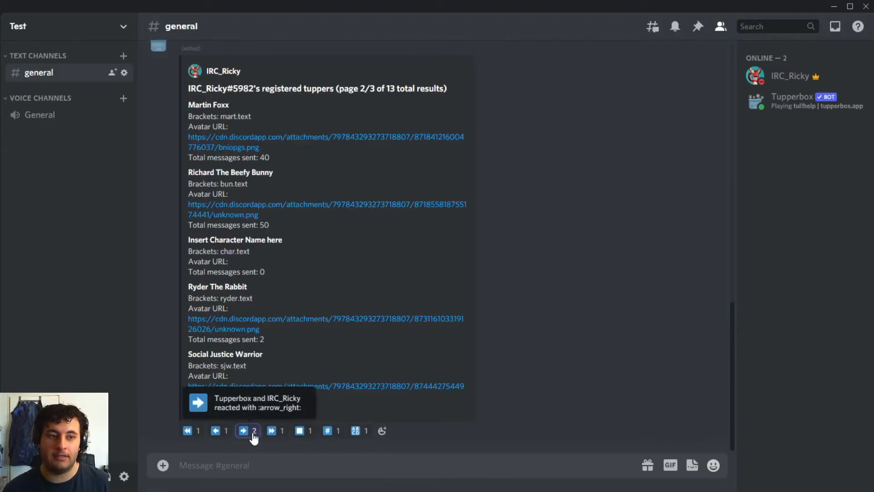
left_click(219, 432)
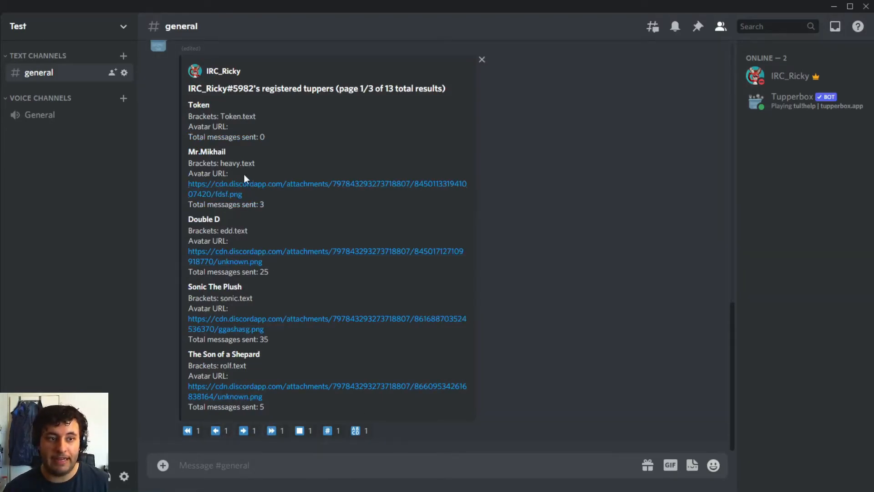
left_click_drag(189, 152, 277, 162)
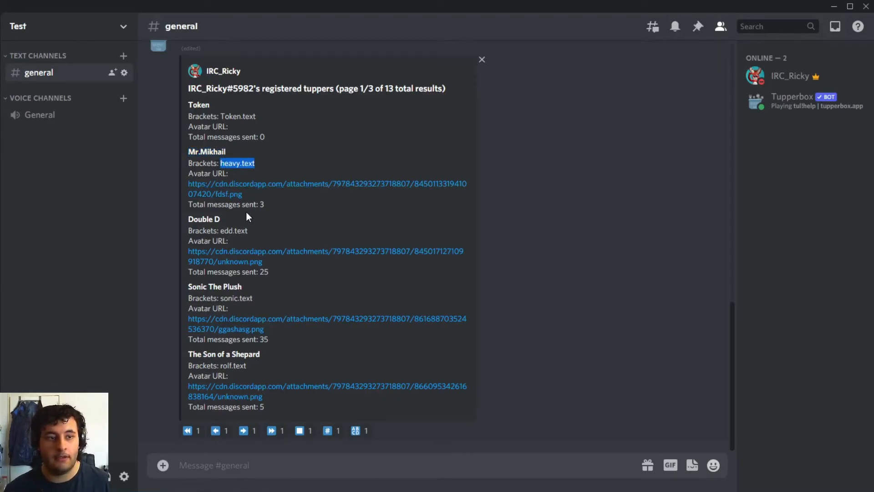
scroll(619, 317, "up", 6)
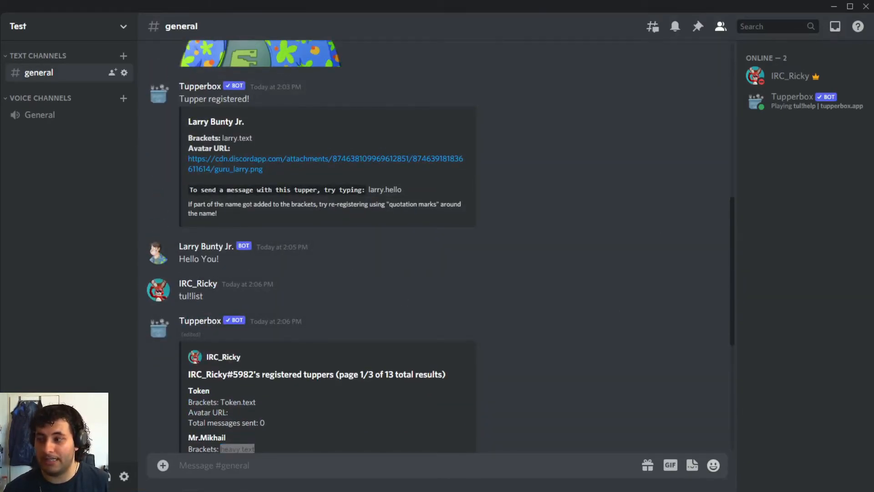
scroll(408, 234, "up", 6)
left_click_drag(342, 177, 178, 176)
key("ctrl+c")
scroll(512, 195, "down", 6)
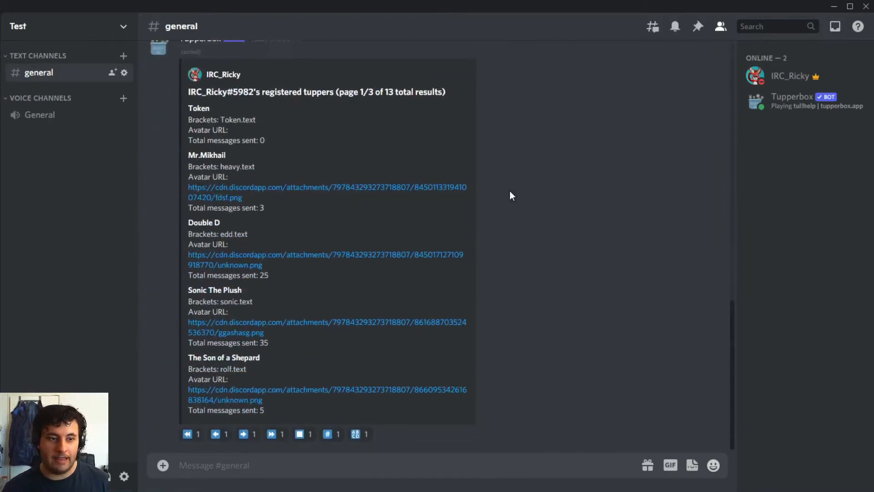
left_click(364, 465)
key("ctrl+v")
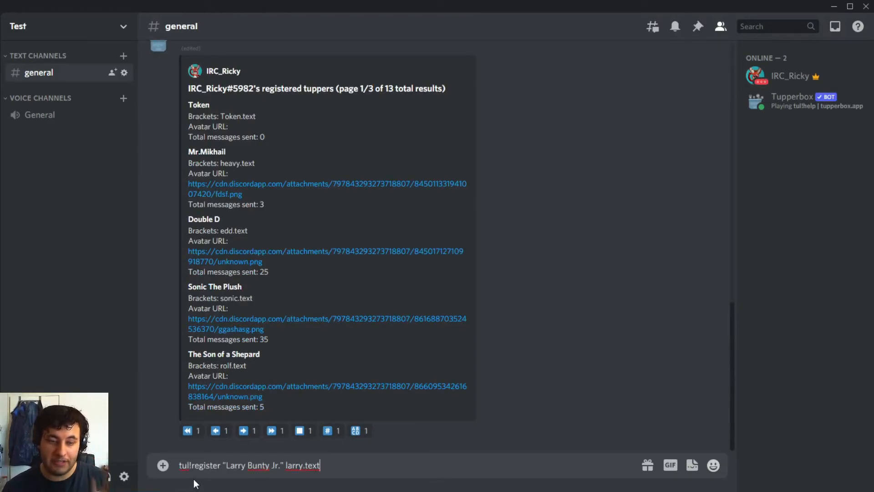
- Change register to remove in the pasted command and send it to delete the Larry Bunty Jr. tupper
left_click_drag(221, 466, 193, 466)
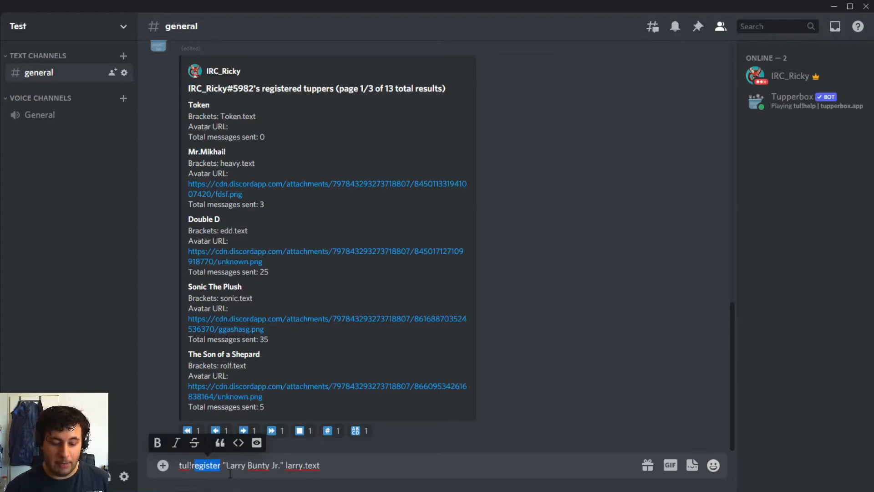
type("remove")
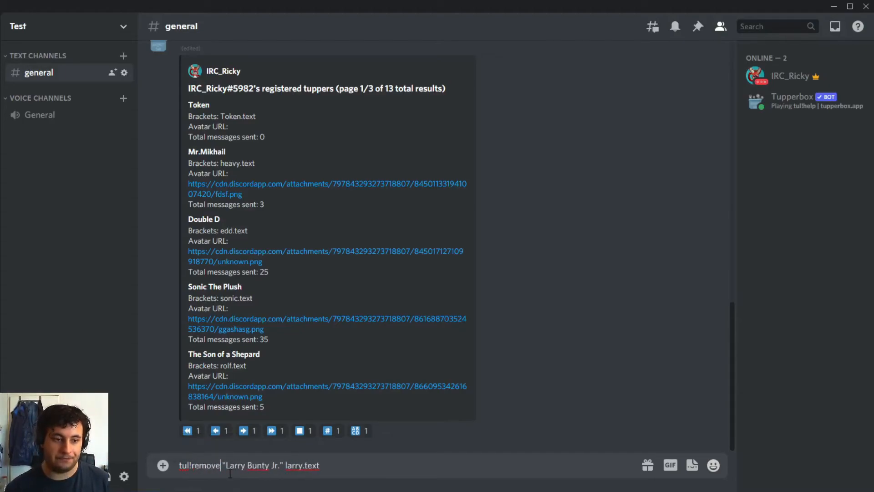
key("Return")
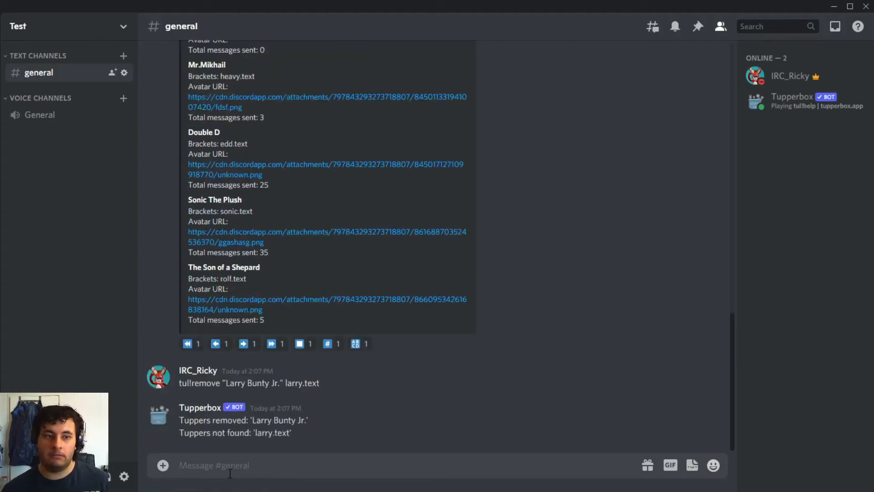